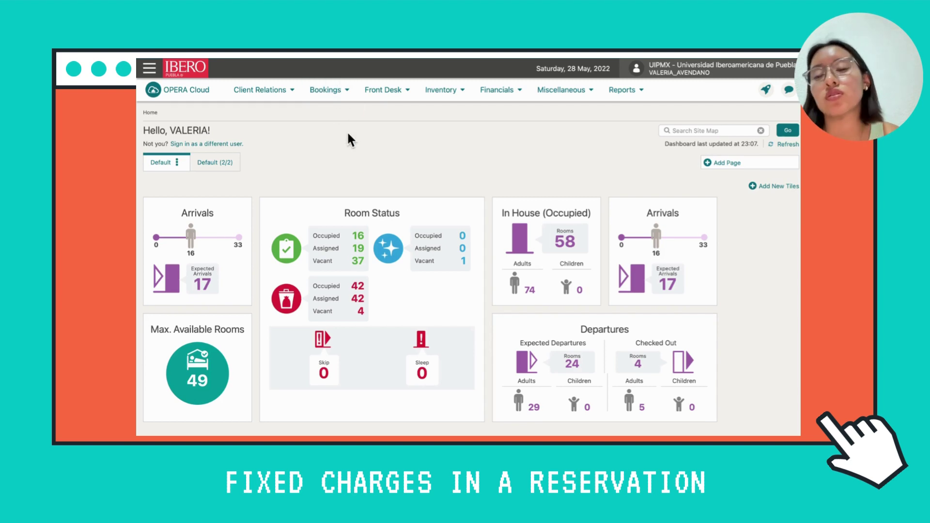
# - In Bookings > Reservations > Manage Reservation, search by the booking's confirmation number
pyautogui.click(345, 94)
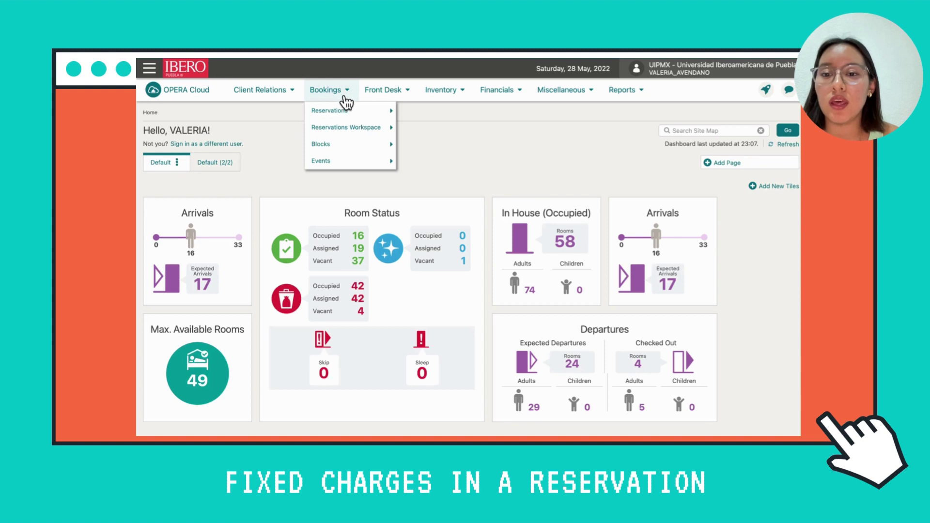
pyautogui.moveTo(345, 113)
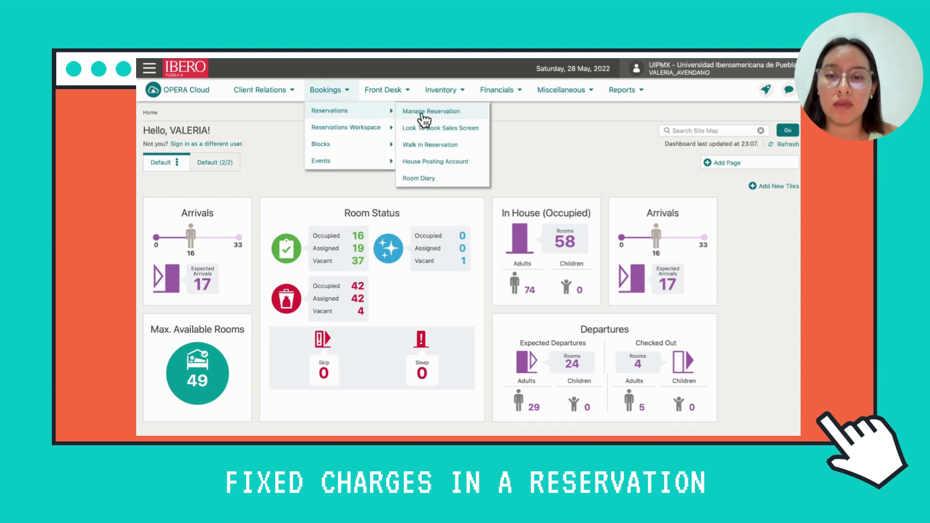
pyautogui.click(423, 116)
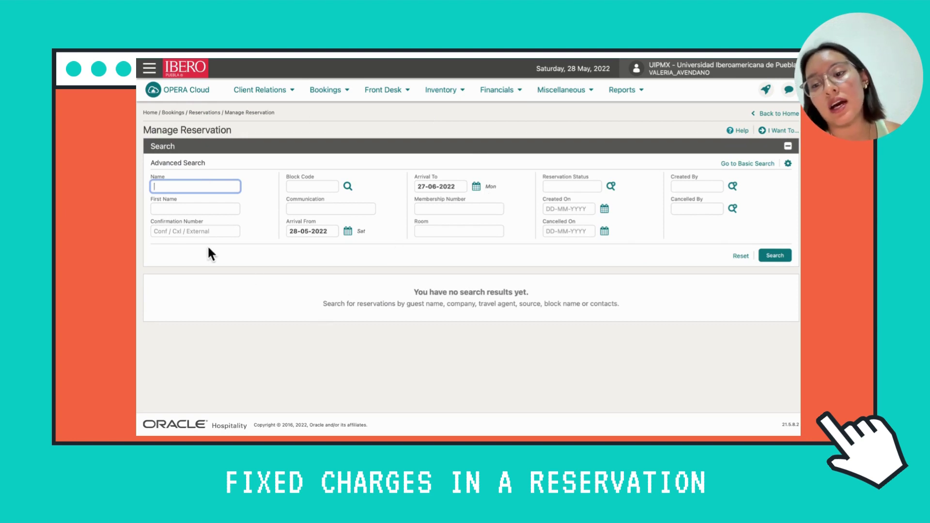
pyautogui.click(206, 232)
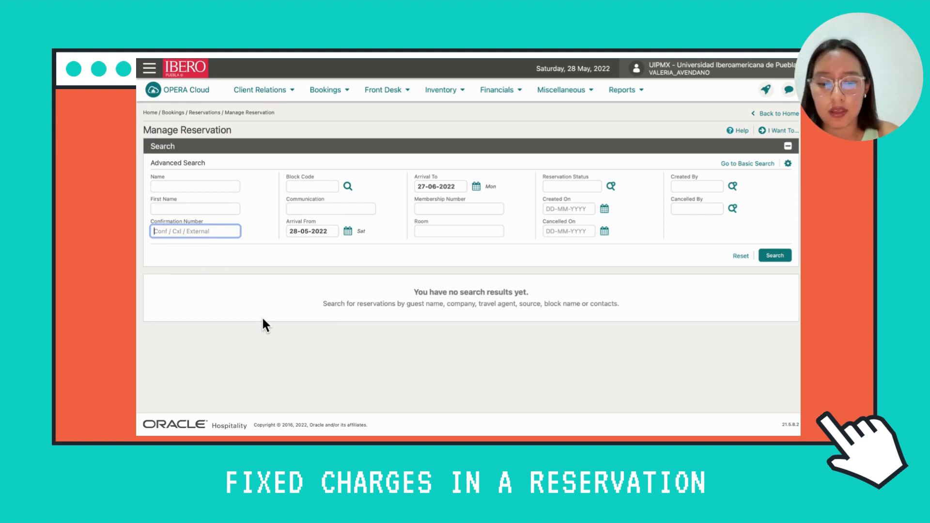
pyautogui.write('4939716')
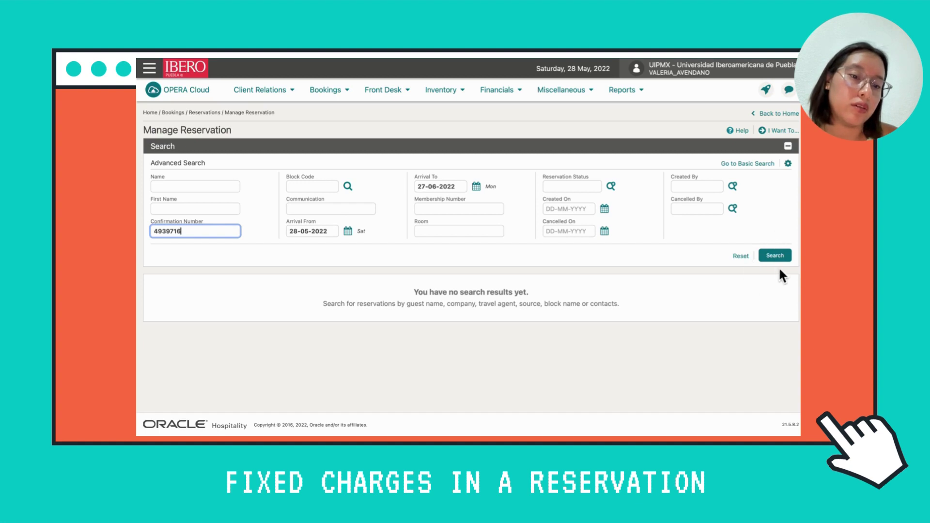
pyautogui.click(775, 257)
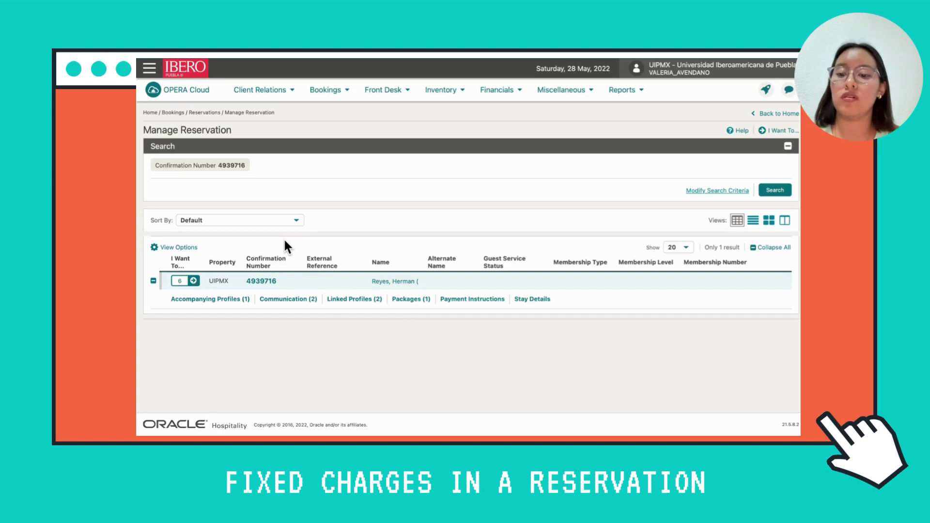
# - Open the matching reservation and scroll down to its Billing links
pyautogui.click(267, 281)
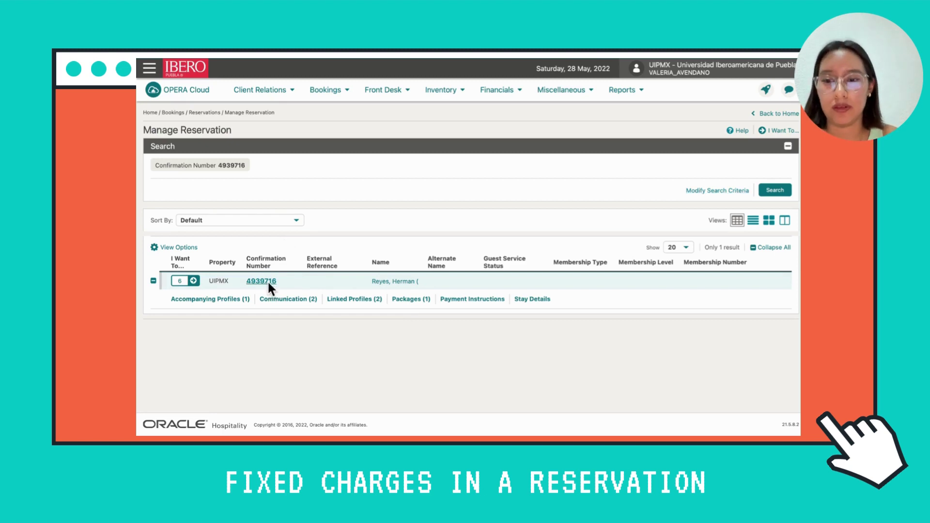
pyautogui.scroll(-4, 394, 292)
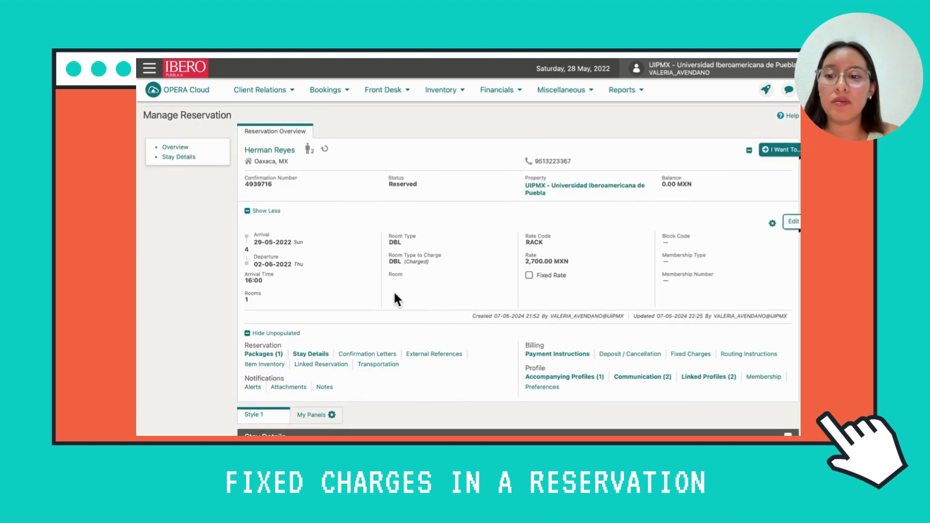
pyautogui.scroll(-4, 394, 294)
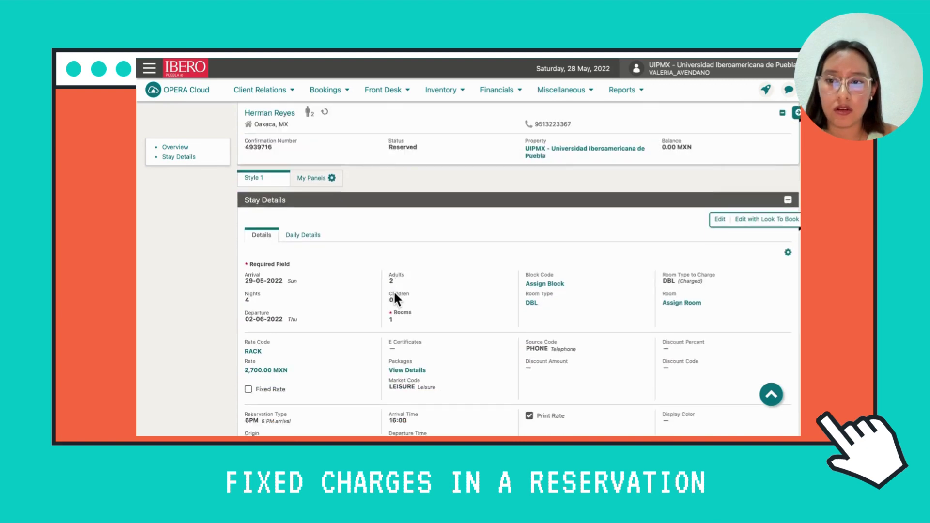
pyautogui.scroll(8, 395, 296)
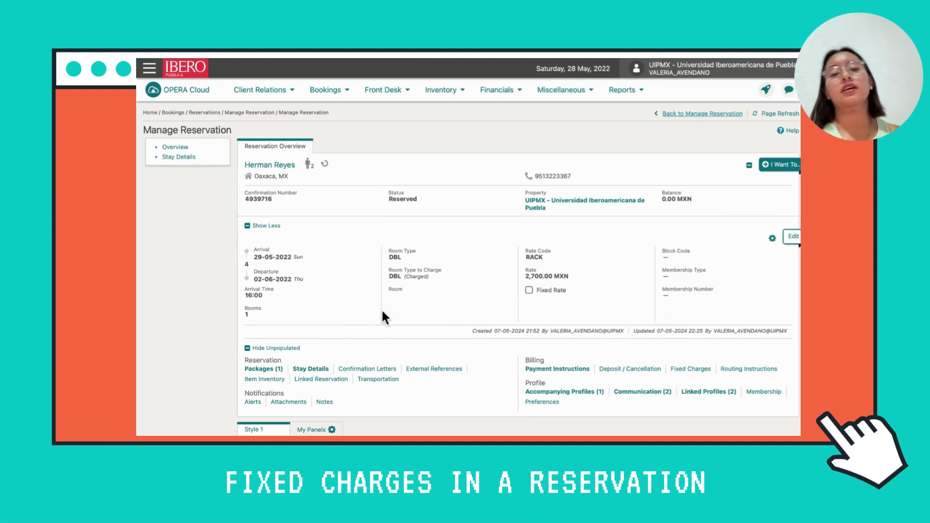
pyautogui.scroll(-2, 383, 313)
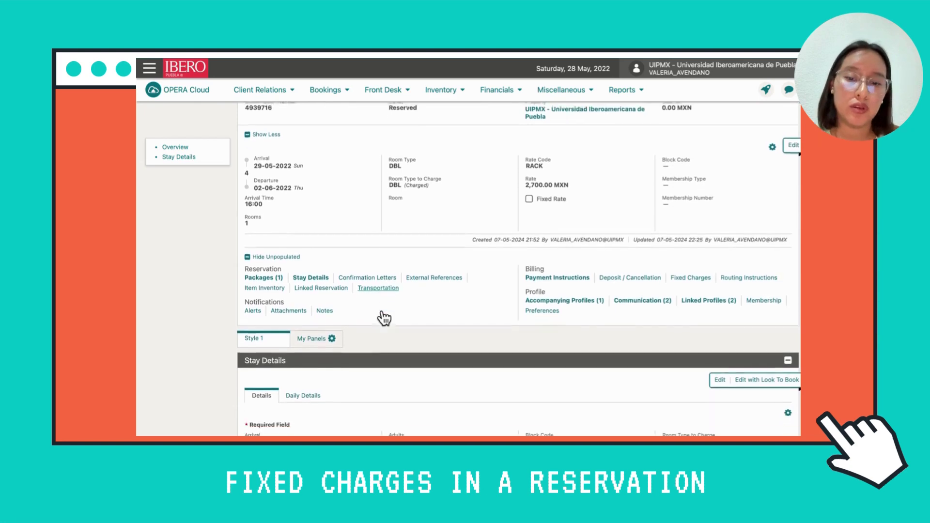
pyautogui.scroll(-1, 382, 317)
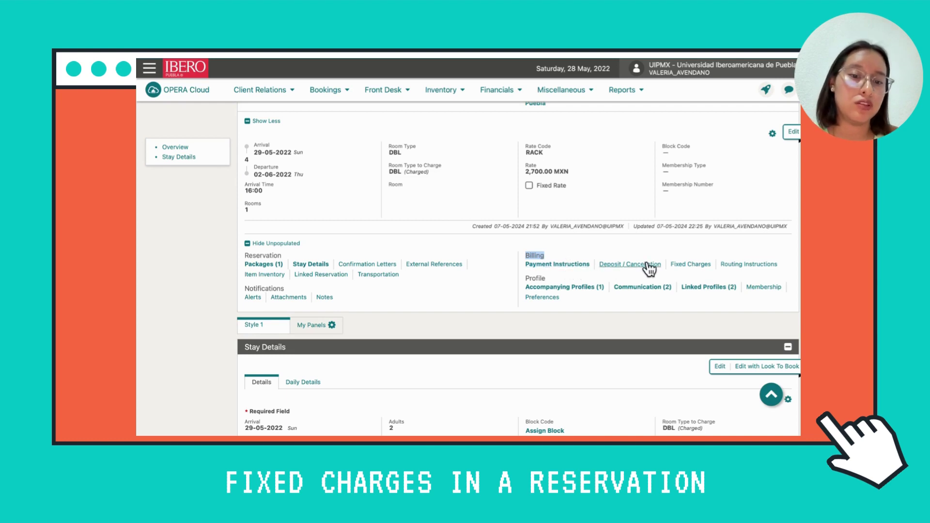
# - Open Fixed Charges and set the new charge to occur Once from 30-05-2022
pyautogui.click(688, 266)
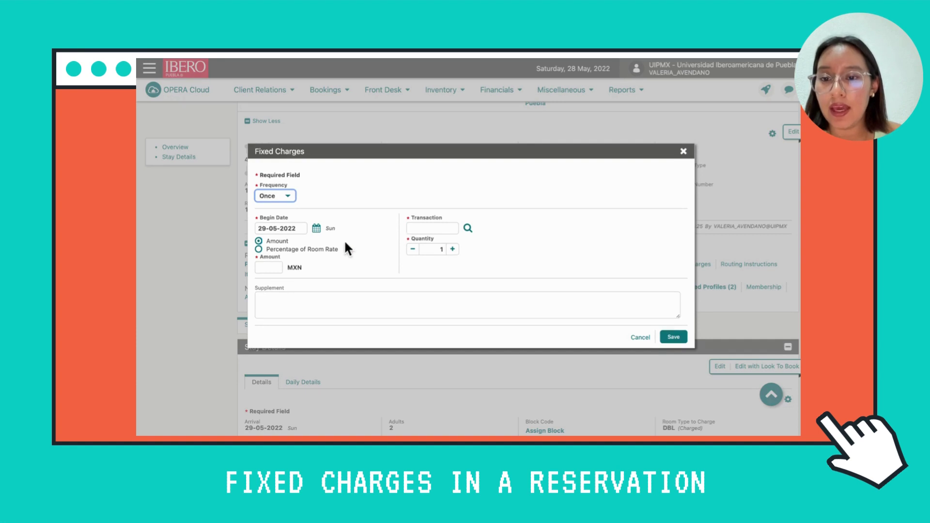
pyautogui.click(269, 228)
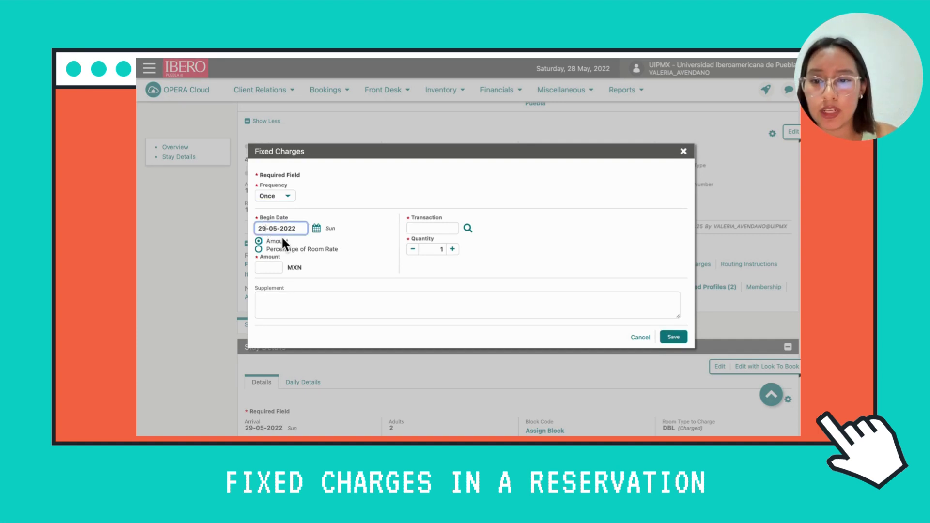
pyautogui.hotkey('shift', 'Home')
pyautogui.write('30')
pyautogui.click(342, 249)
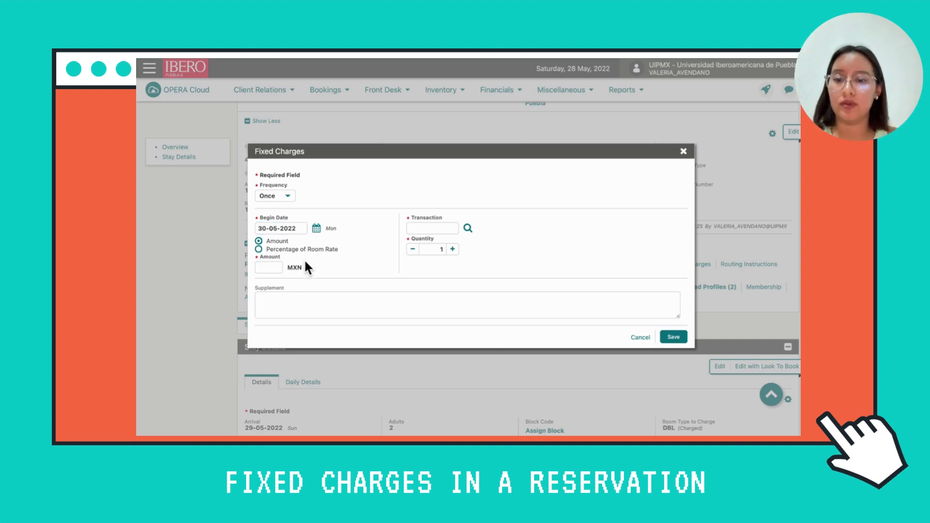
# - Choose transaction code 5015 Souvenir for the fixed charge
pyautogui.click(466, 227)
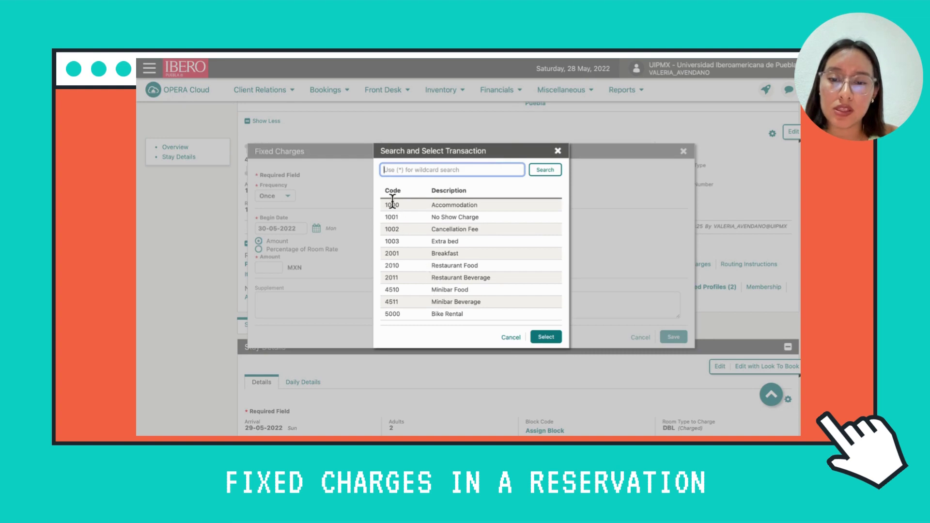
pyautogui.scroll(-5, 478, 266)
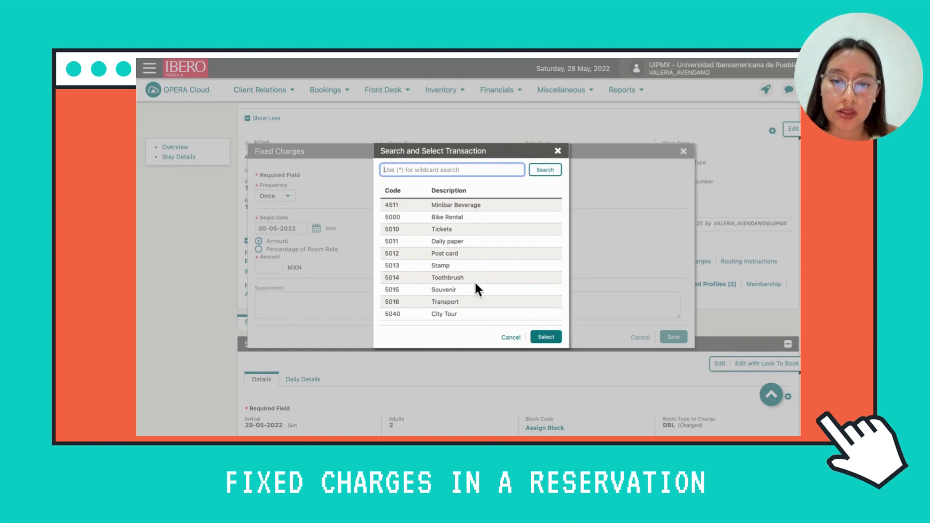
pyautogui.click(475, 287)
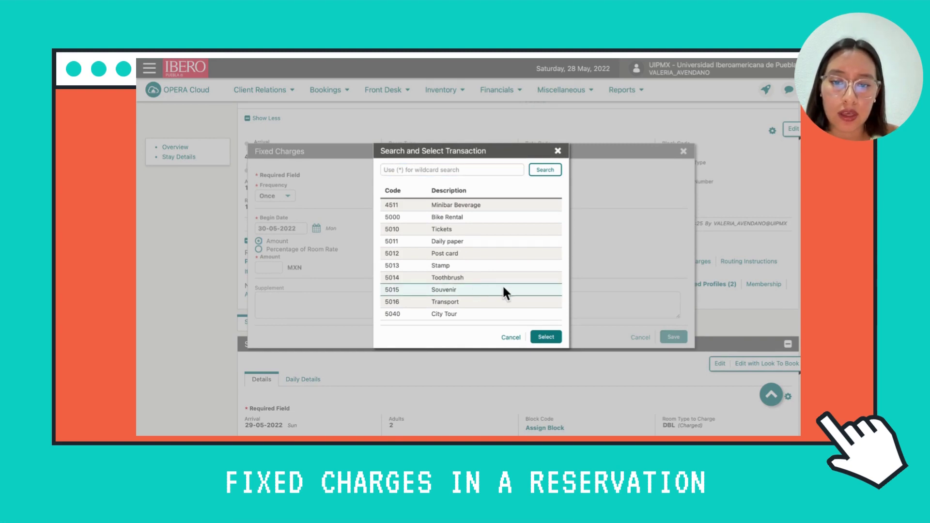
pyautogui.click(546, 337)
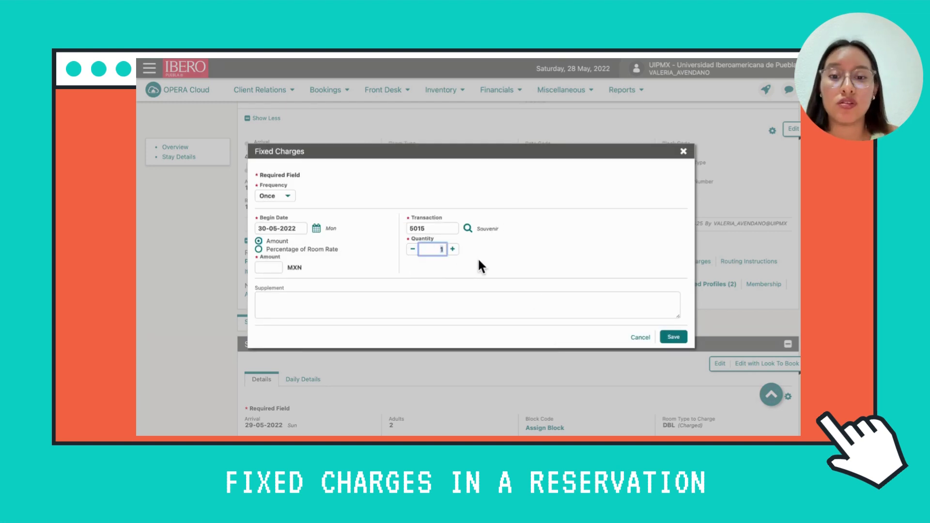
# - Keep quantity 1, enter amount 250 and supplement note 'Souvenir'
pyautogui.click(352, 262)
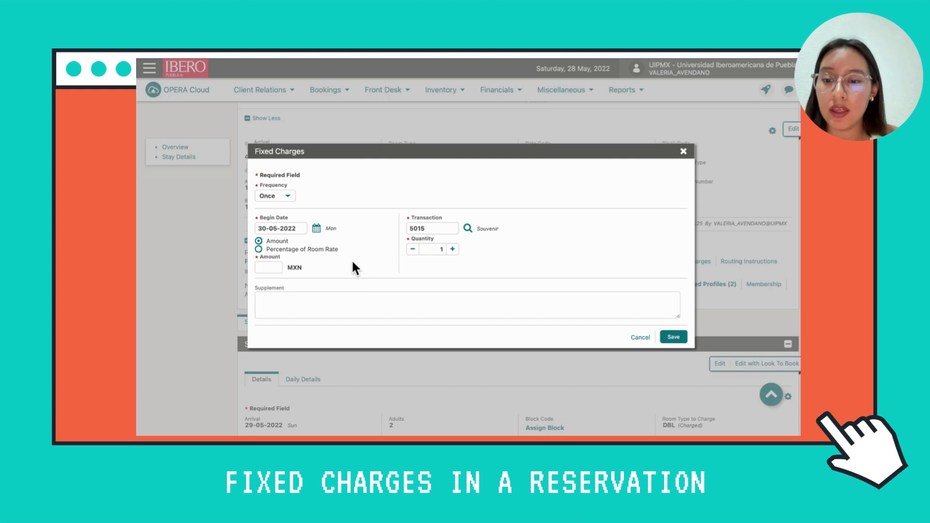
pyautogui.click(273, 266)
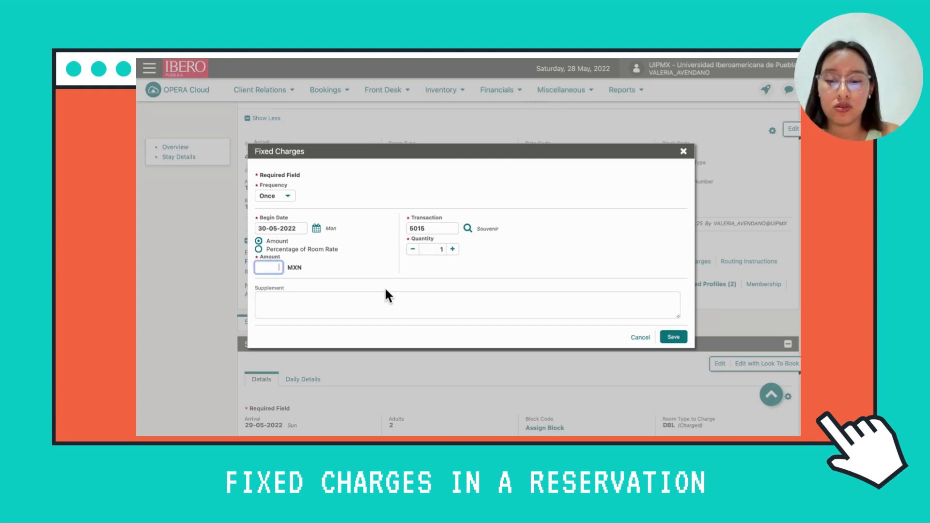
pyautogui.write('250')
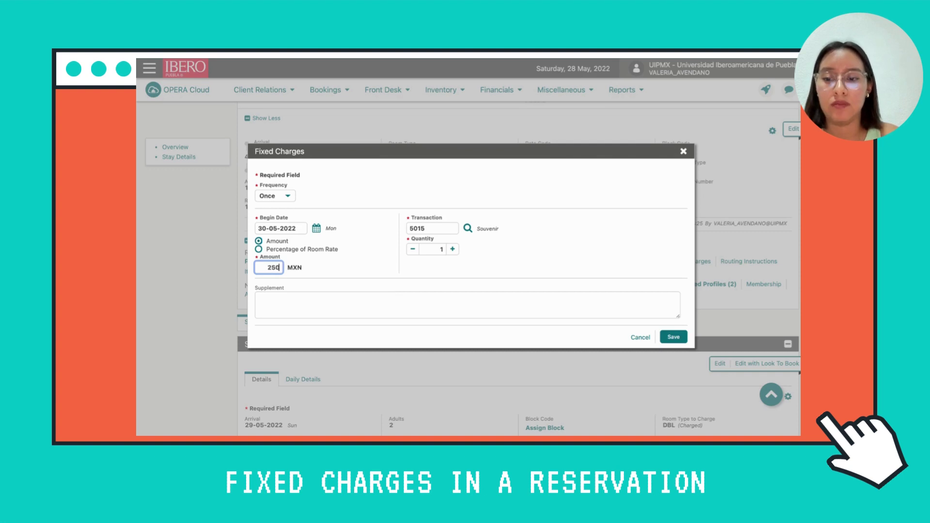
pyautogui.click(372, 306)
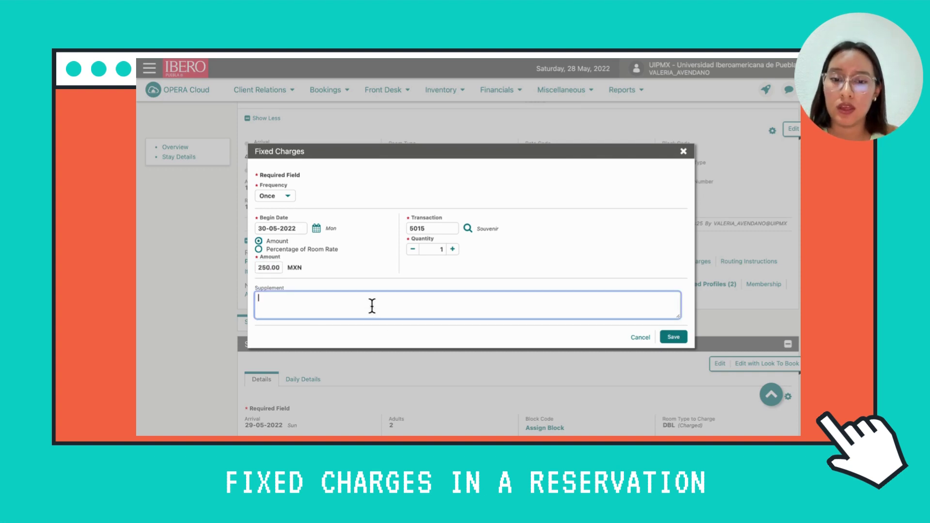
pyautogui.press('capslock')
pyautogui.write('Souvenir')
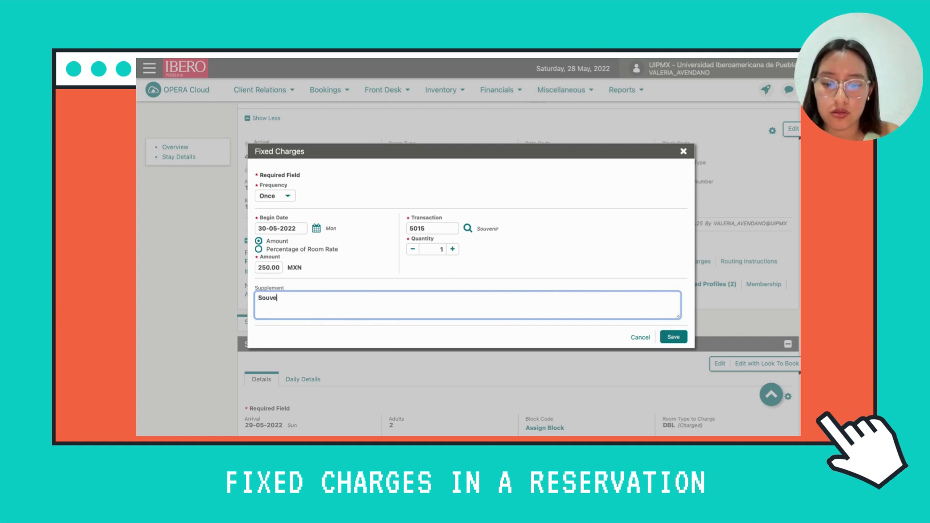
pyautogui.click(455, 277)
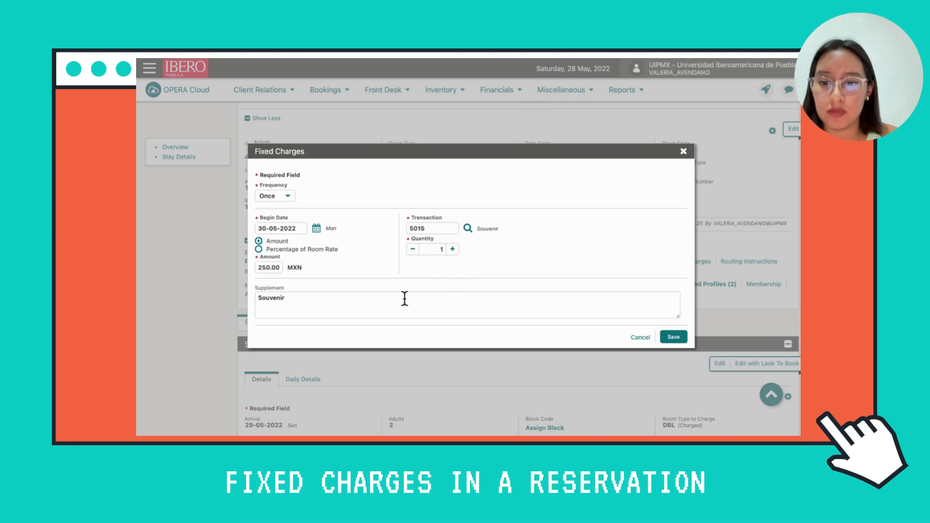
# - Save the Souvenir charge, then reopen Fixed Charges (1) to confirm it is listed
pyautogui.click(674, 337)
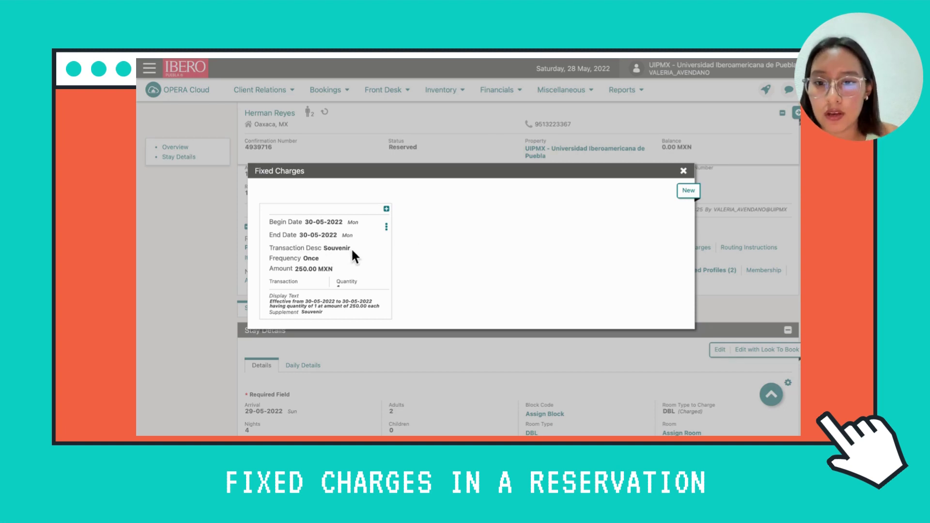
pyautogui.moveTo(350, 247); pyautogui.dragTo(325, 248)
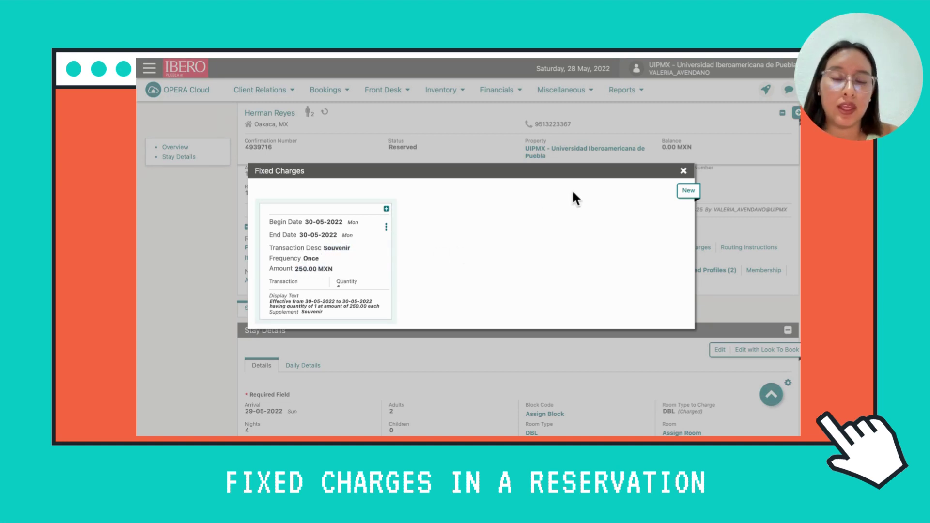
pyautogui.click(682, 172)
pyautogui.scroll(2, 619, 296)
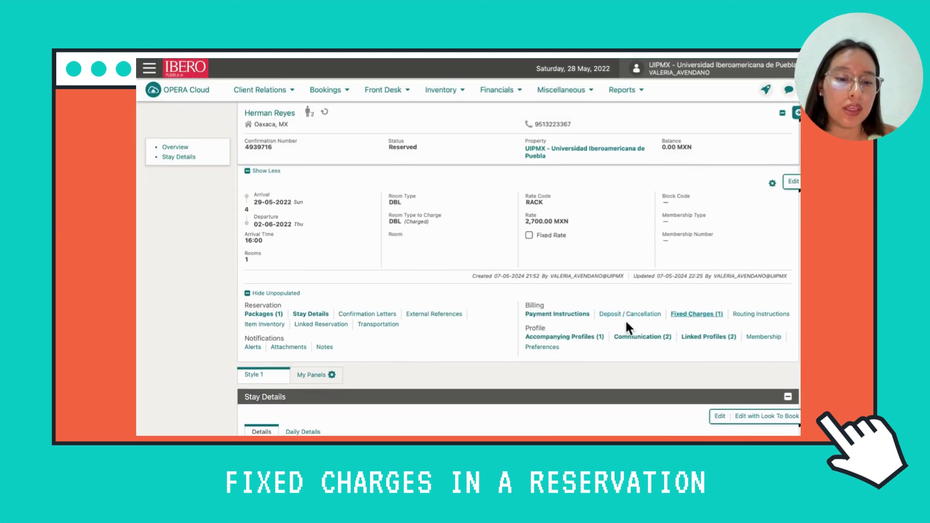
pyautogui.click(714, 314)
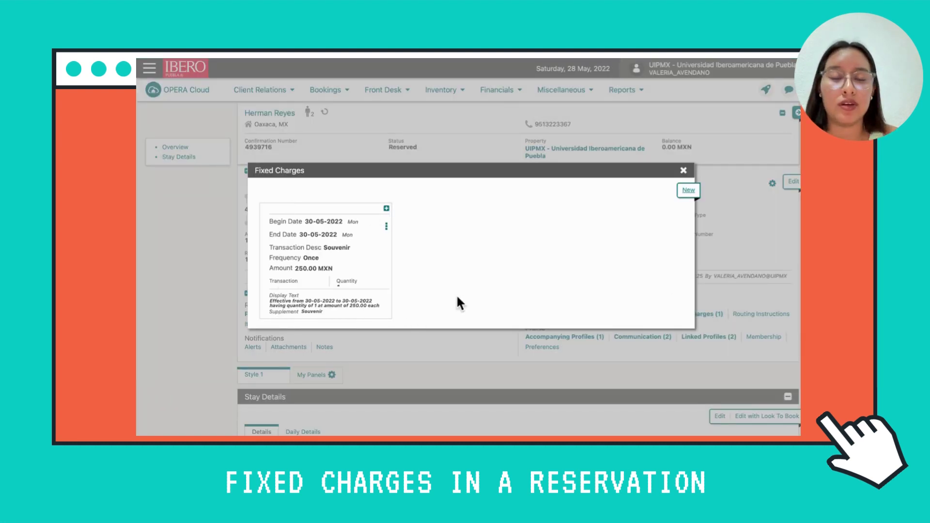
pyautogui.click(683, 170)
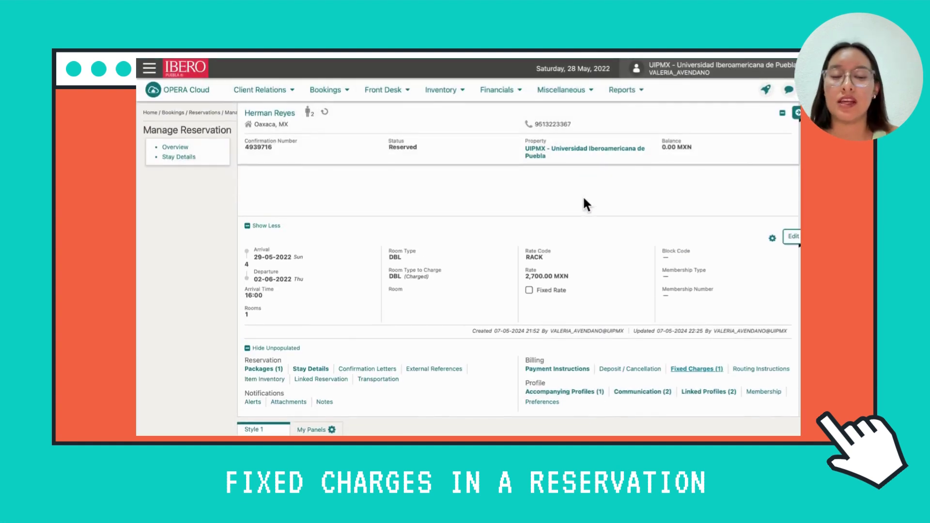